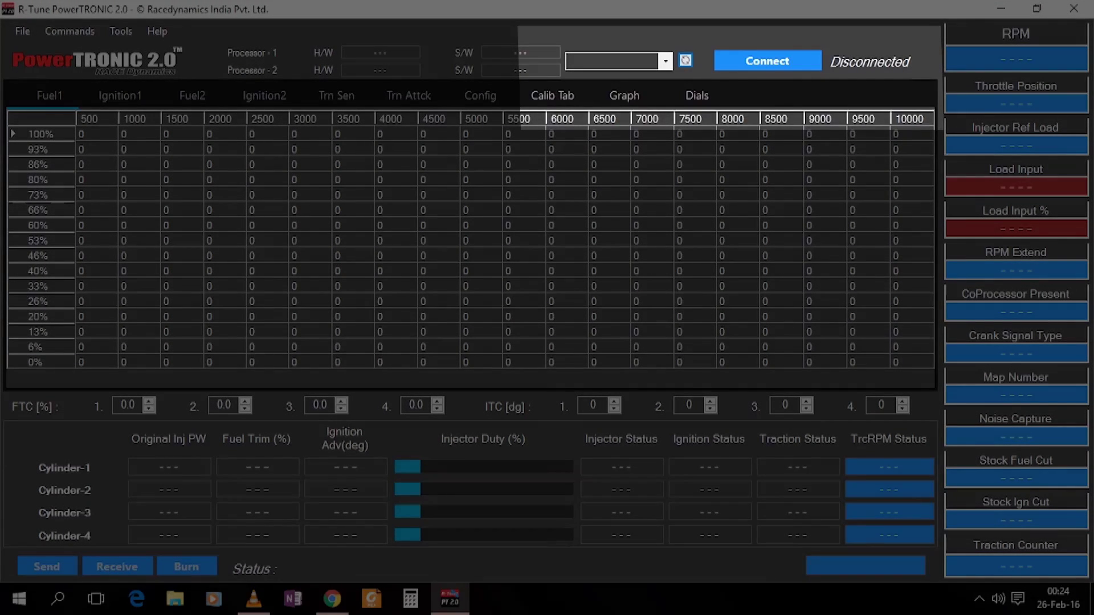
Refresh the available ports and connect to the ECU through COM10
left_click(685, 60)
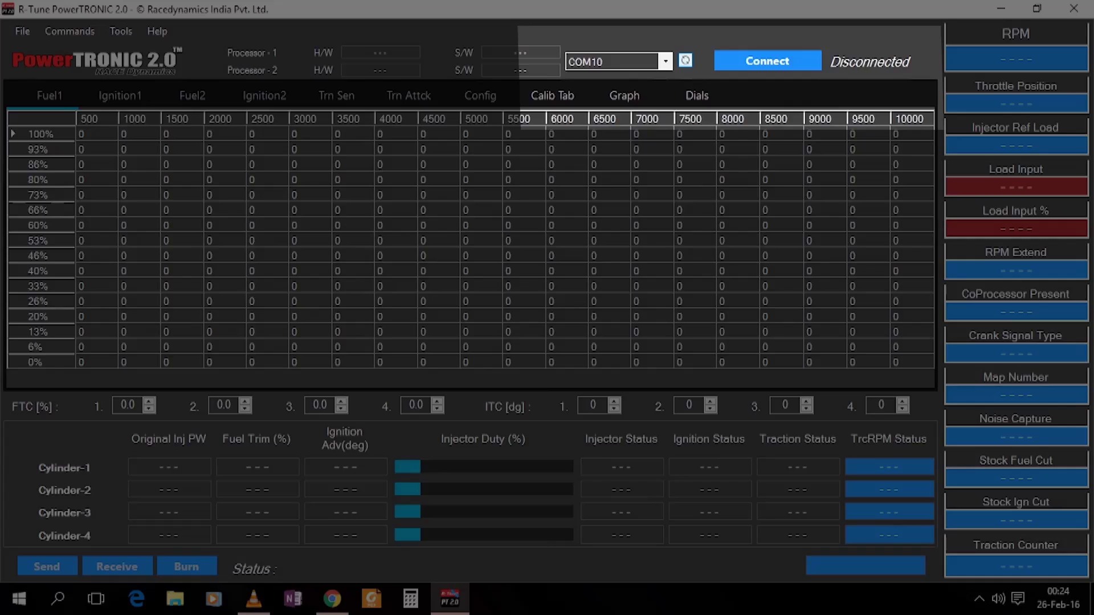
left_click(666, 61)
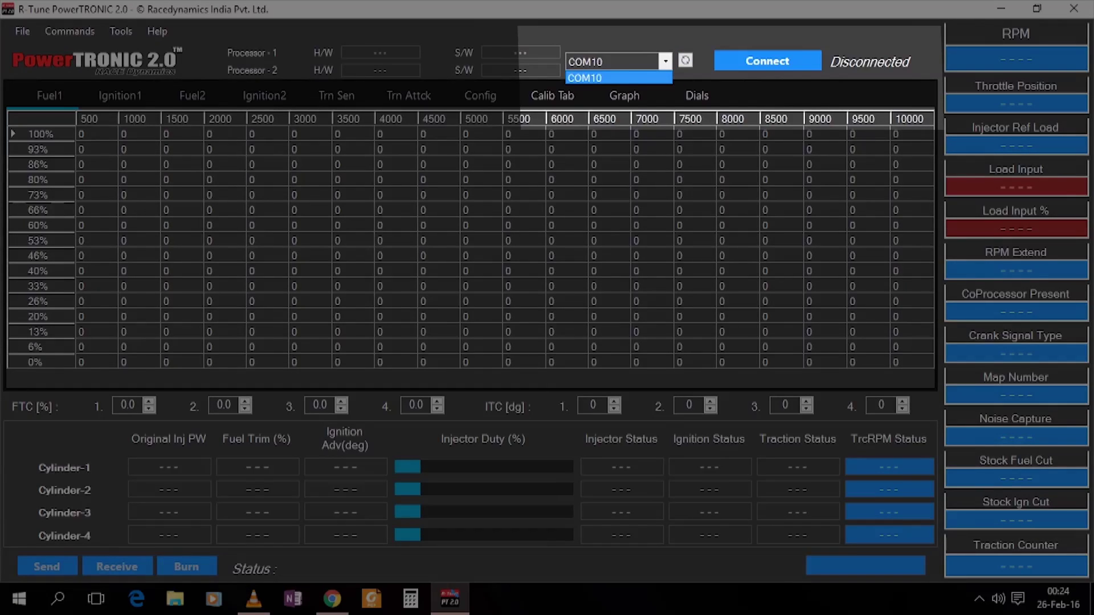
left_click(619, 78)
left_click(768, 61)
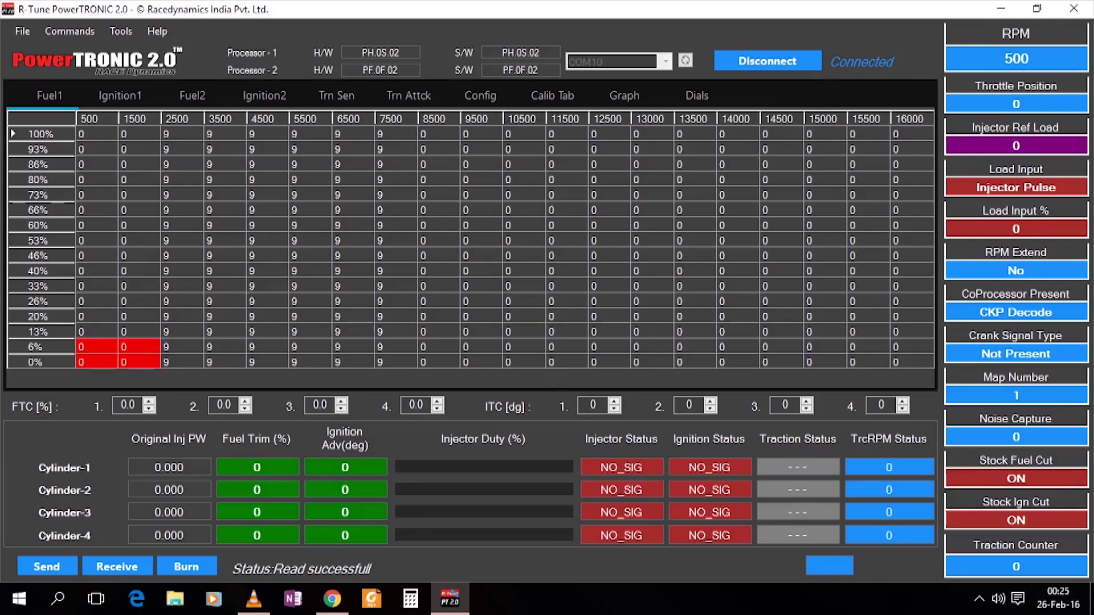
Open the map file Ninja 3.rmap from the Maps folder
left_click(22, 31)
left_click(49, 49)
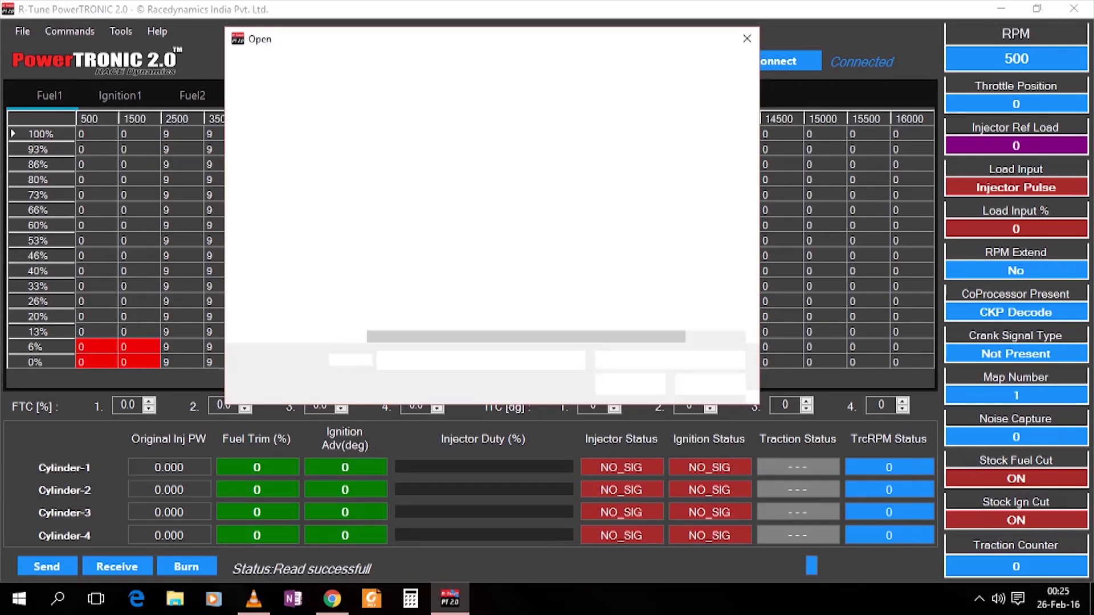
left_click(412, 155)
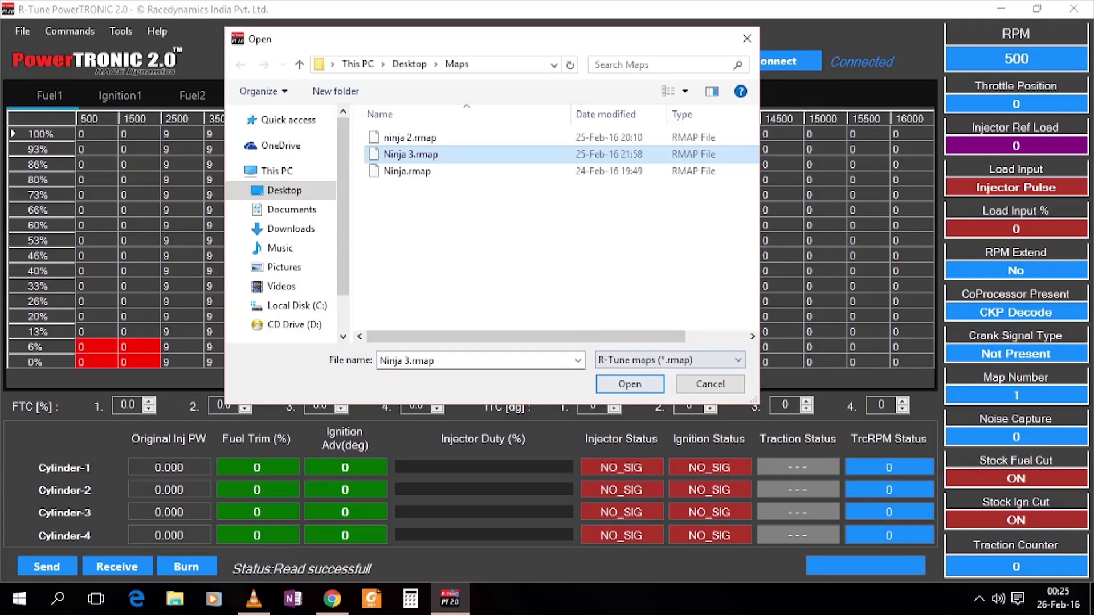
key("Return")
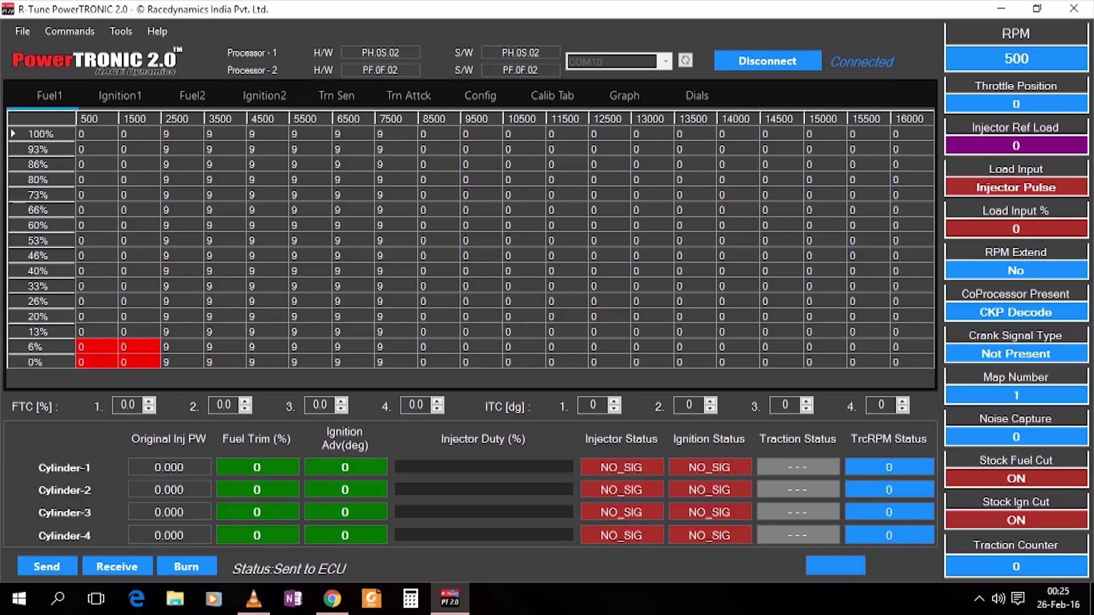
Set the Fuel1 cells from 2500 to 6500 RPM and 100% to 20% load to a fixed value of 10
mouse_move(182, 134)
left_mouse_down()
mouse_move(270, 270)
mouse_move(351, 286)
mouse_move(350, 316)
left_mouse_up()
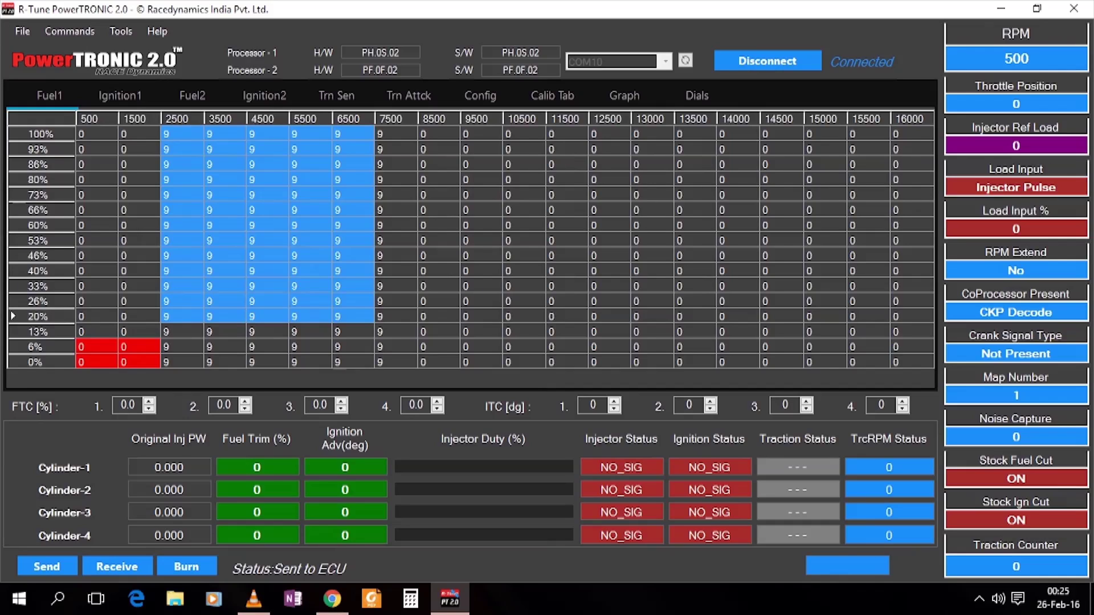
right_click(279, 245)
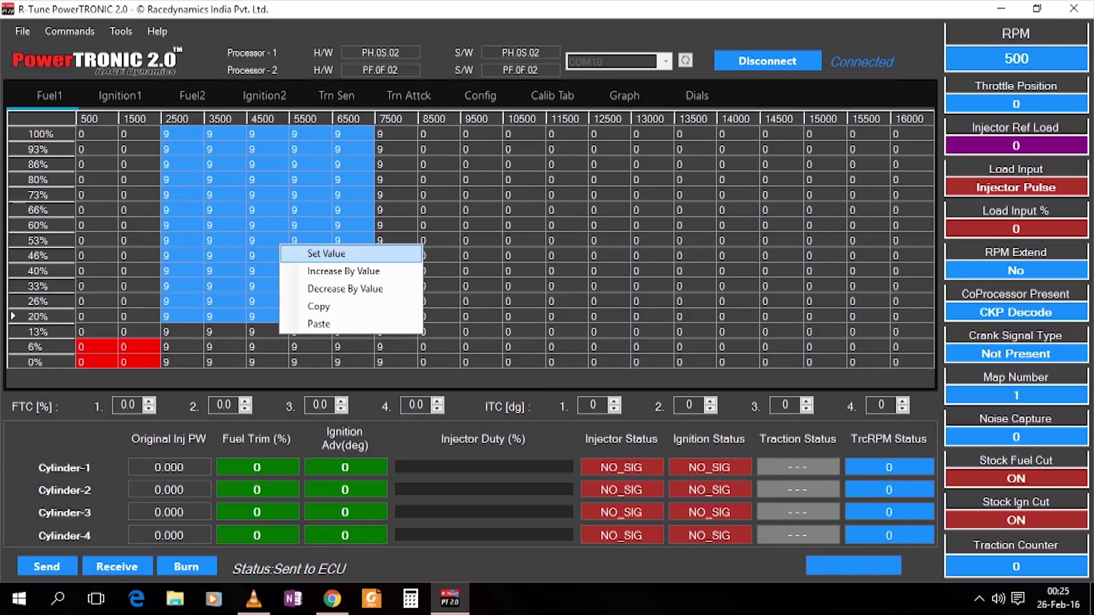
left_click(327, 254)
type("10")
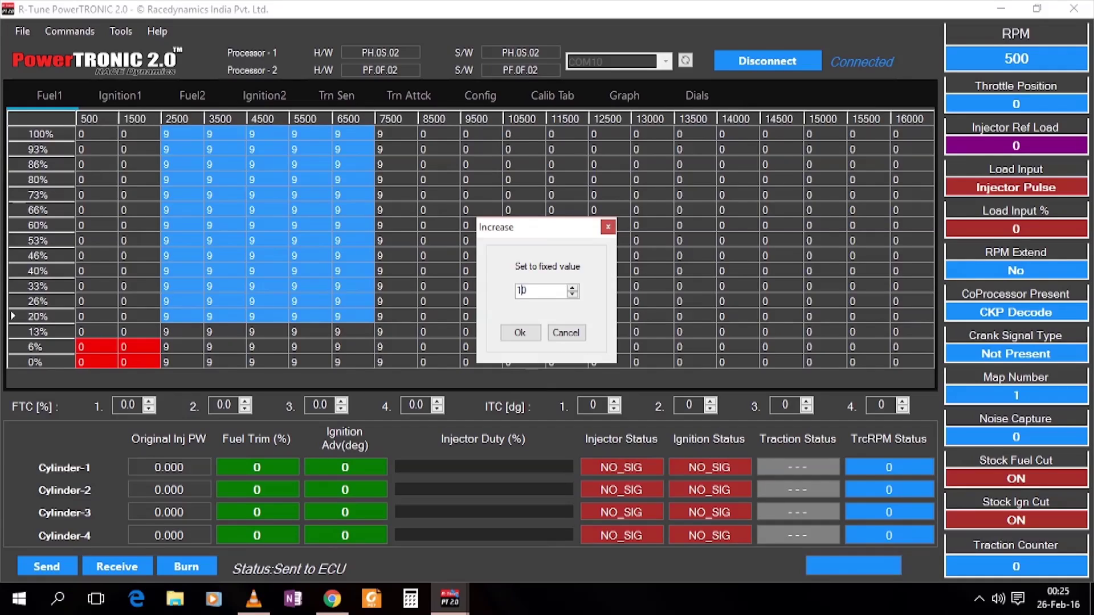
key("Return")
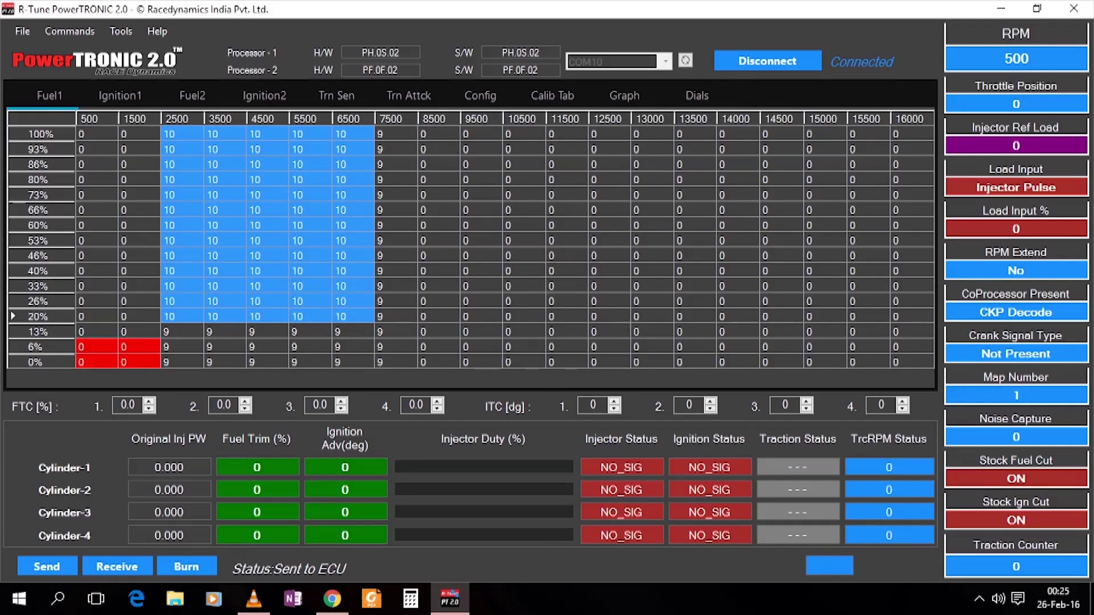
Decrease the Fuel1 cells from 5500 to 7500 RPM and 86% to 40% load by 1
left_click_drag(310, 165, 396, 272)
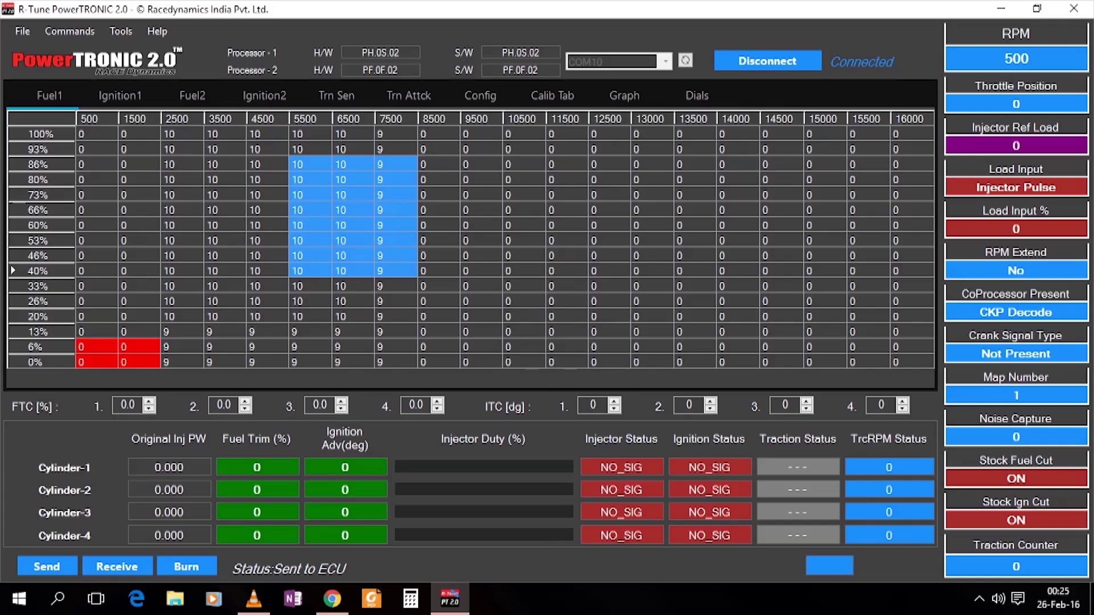
right_click(408, 263)
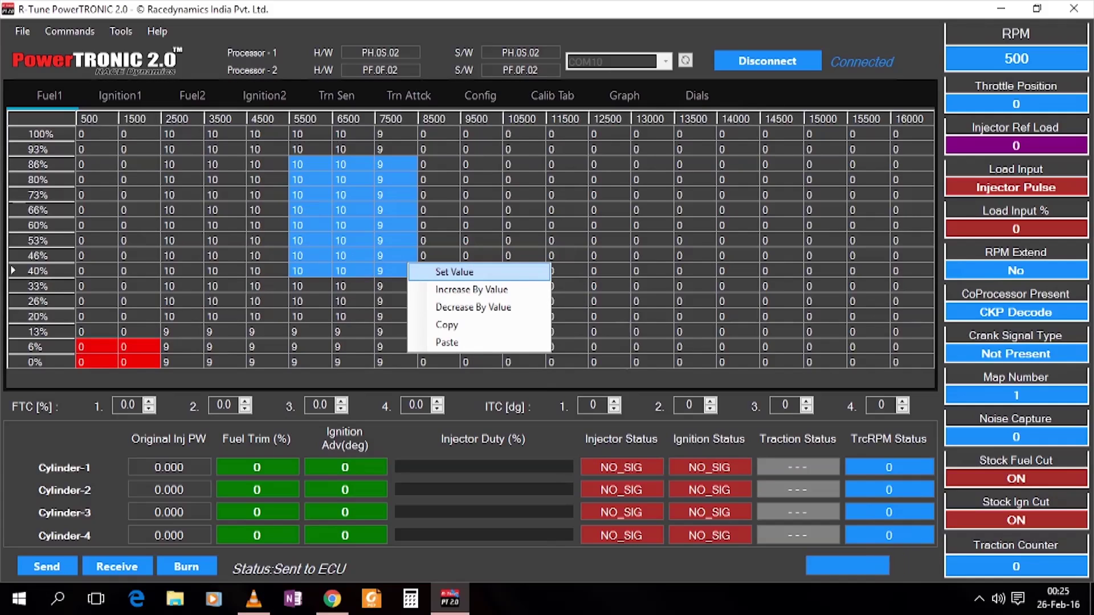
left_click(473, 307)
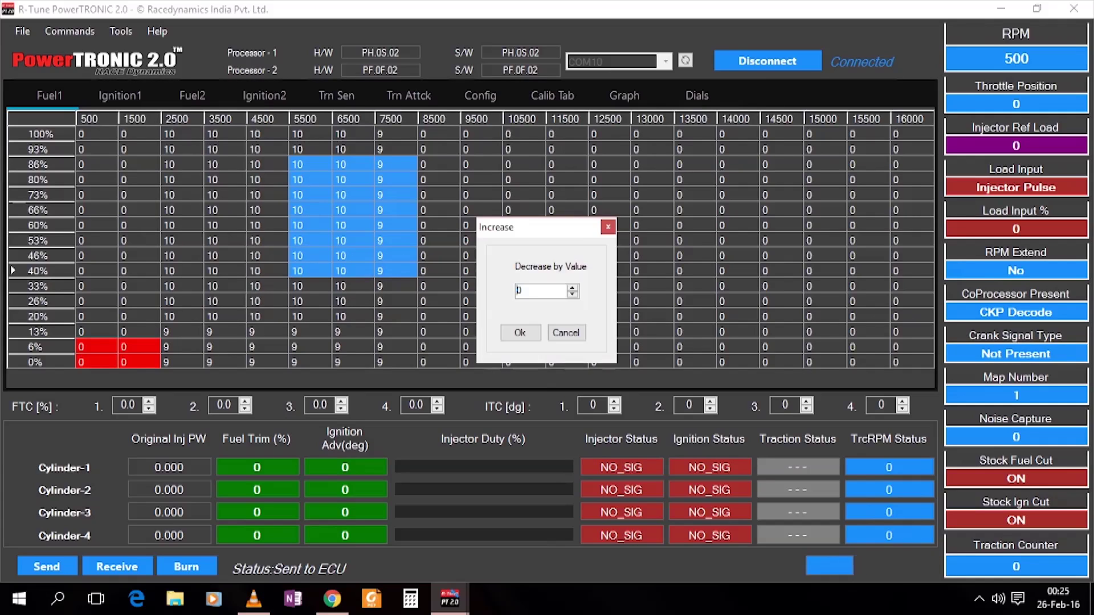
type("1")
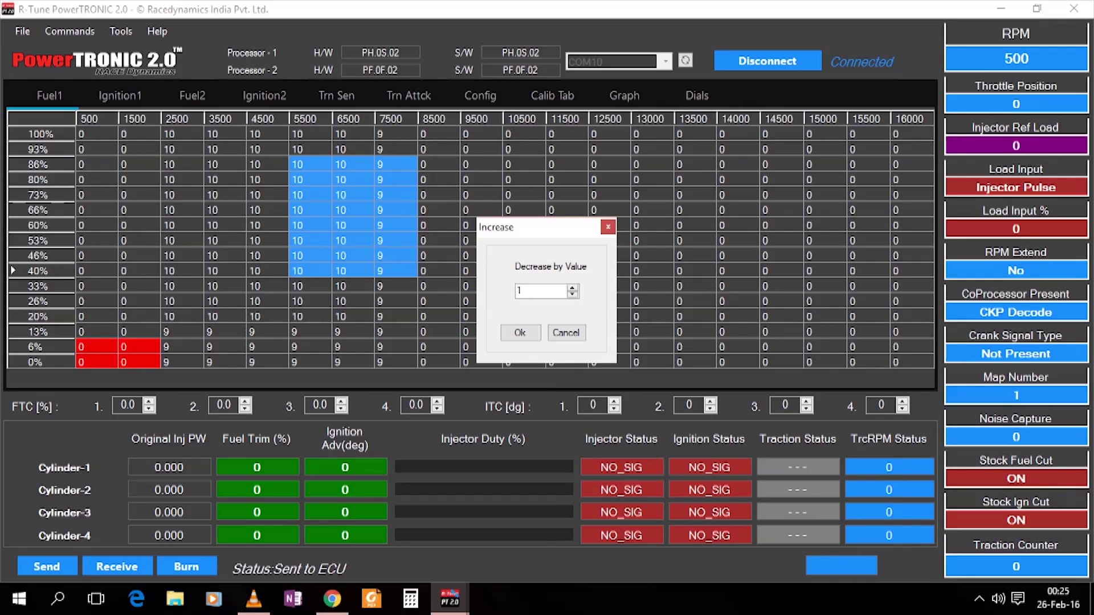
key("Return")
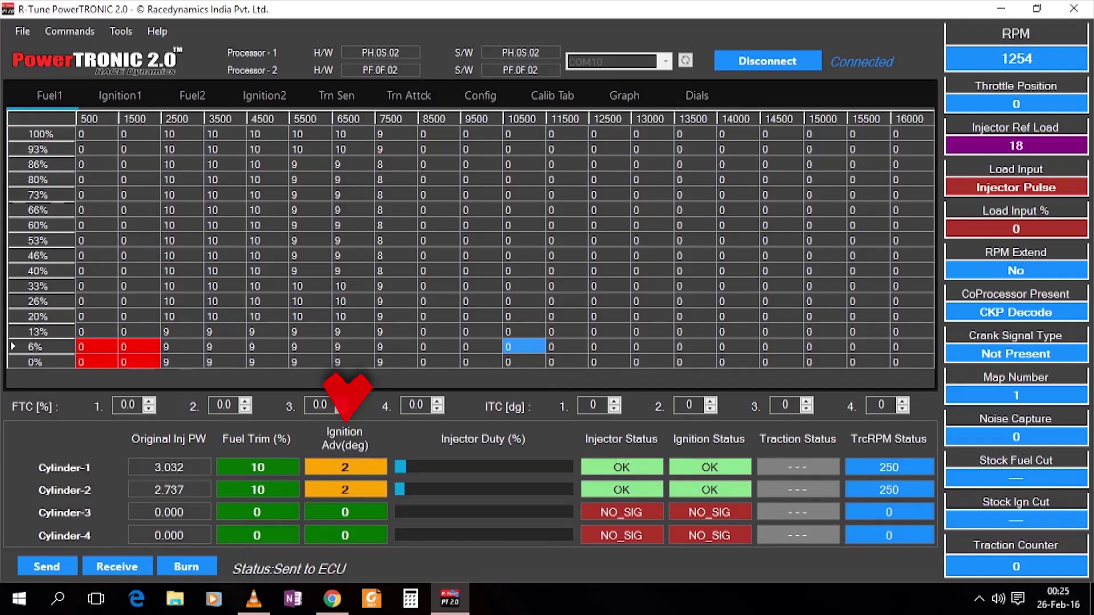
Set the Ignition1 cells from 4500 to 6500 RPM and 73% to 33% load to a fixed value of 3
left_click(120, 96)
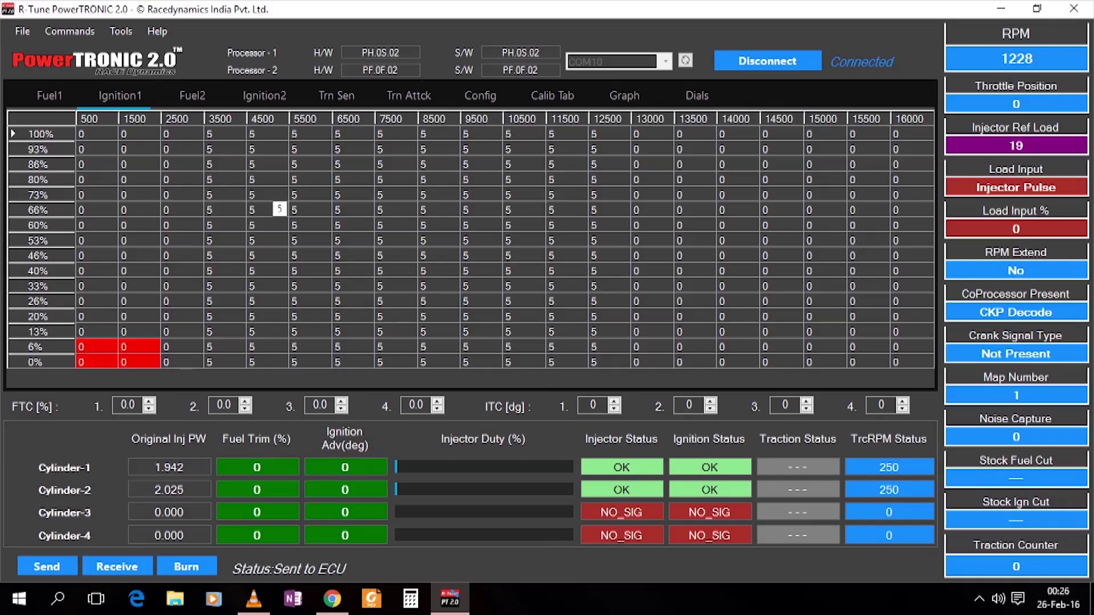
mouse_move(268, 195)
left_mouse_down()
mouse_move(268, 210)
mouse_move(354, 285)
left_mouse_up()
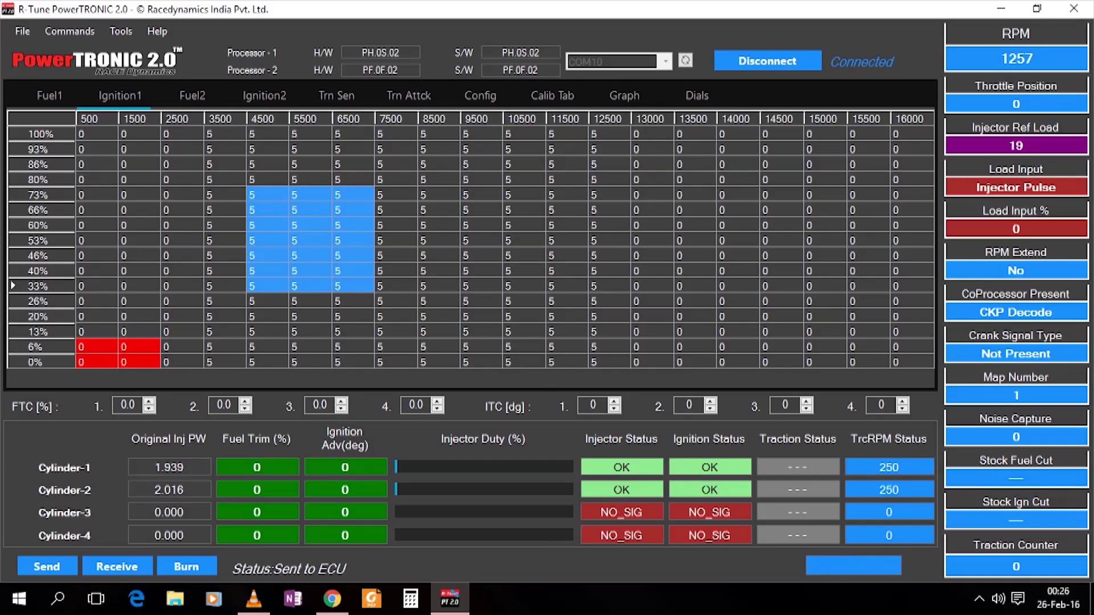
right_click(308, 262)
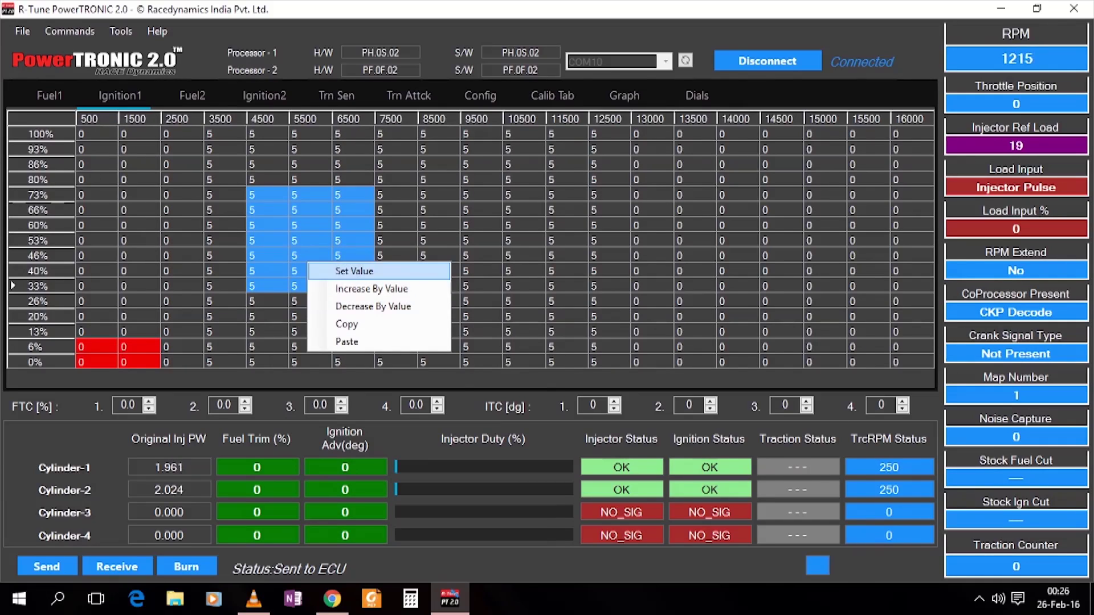
left_click(354, 271)
key("BackSpace")
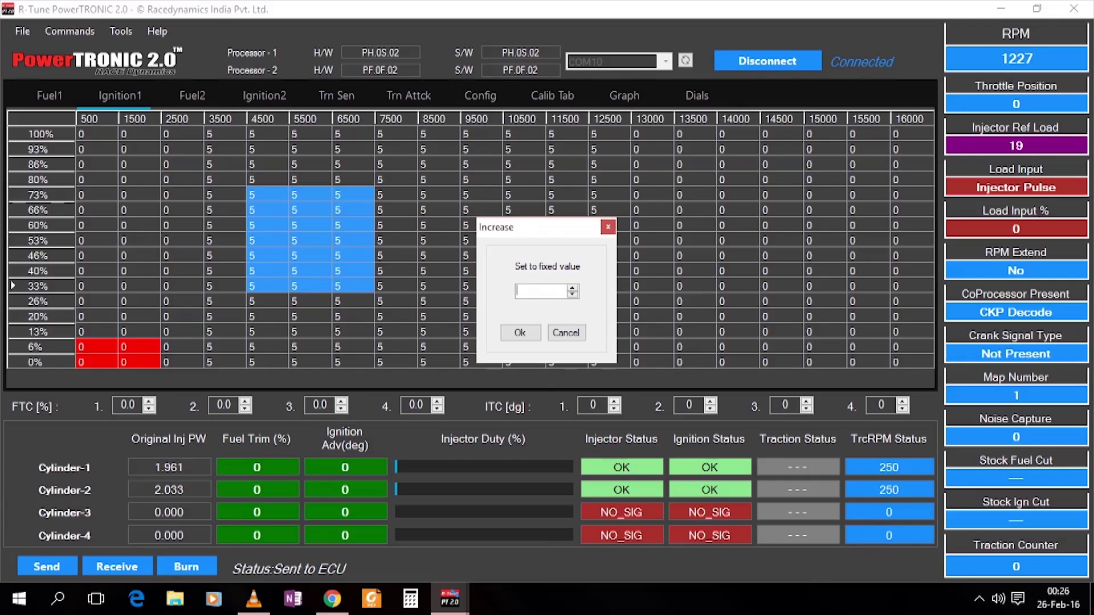
type("3")
key("Return")
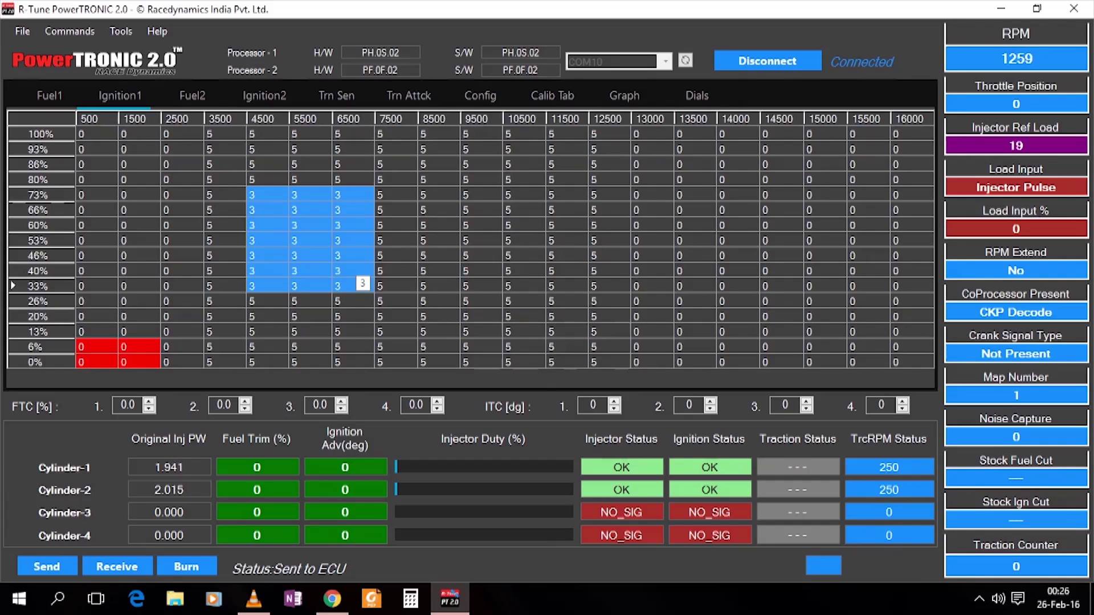
Increase the Ignition1 cells at 3500 and 4500 RPM from 73% to 40% load by 1, and clear the selection
mouse_move(226, 194)
left_mouse_down()
mouse_move(226, 241)
mouse_move(268, 271)
left_mouse_up()
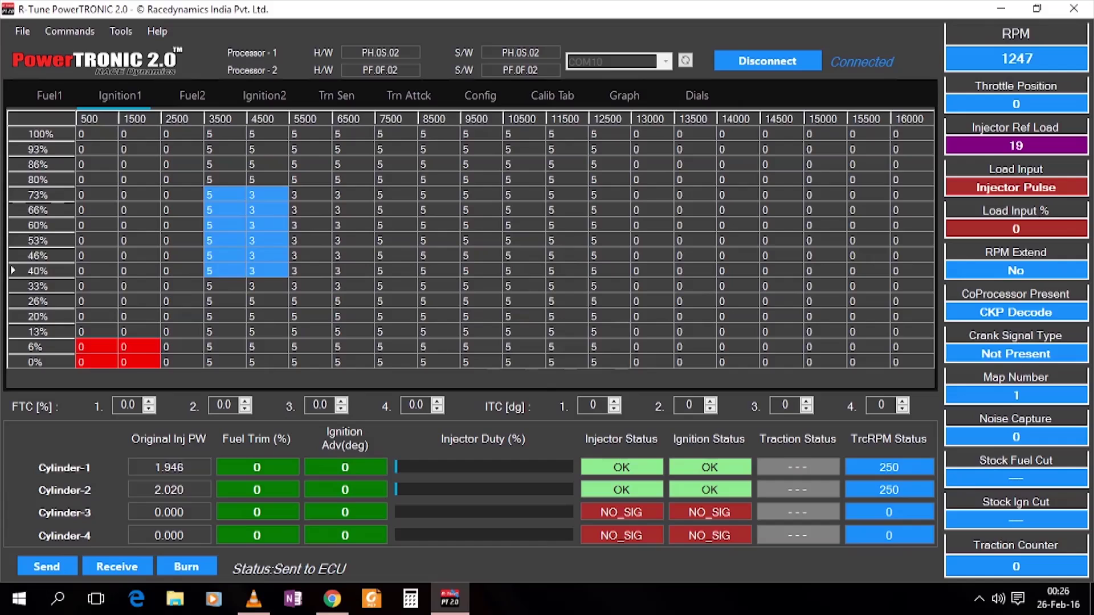
right_click(270, 268)
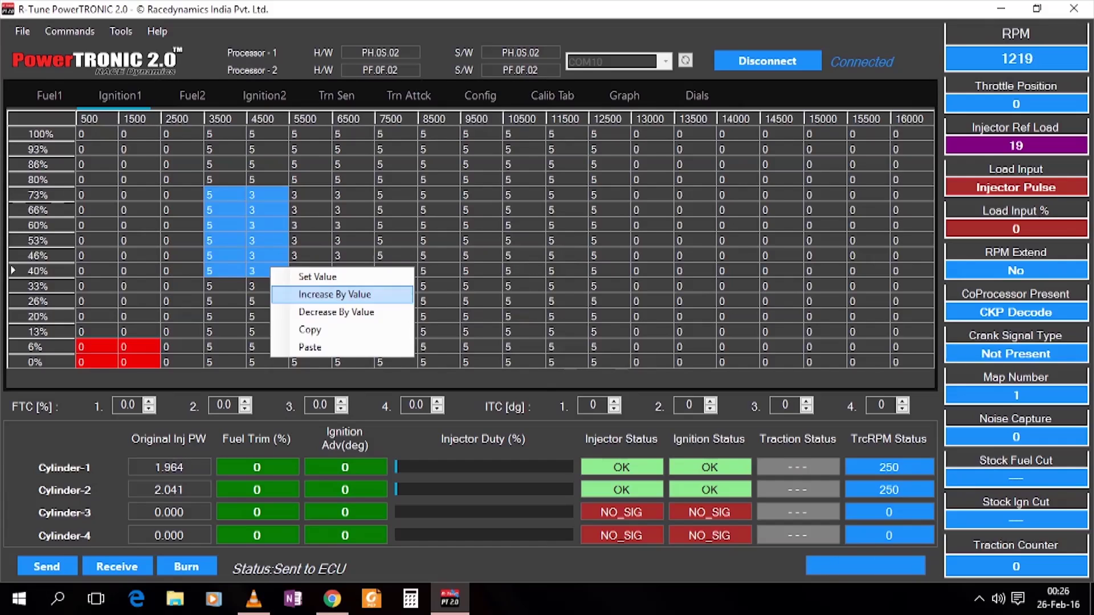
left_click(335, 294)
type("1")
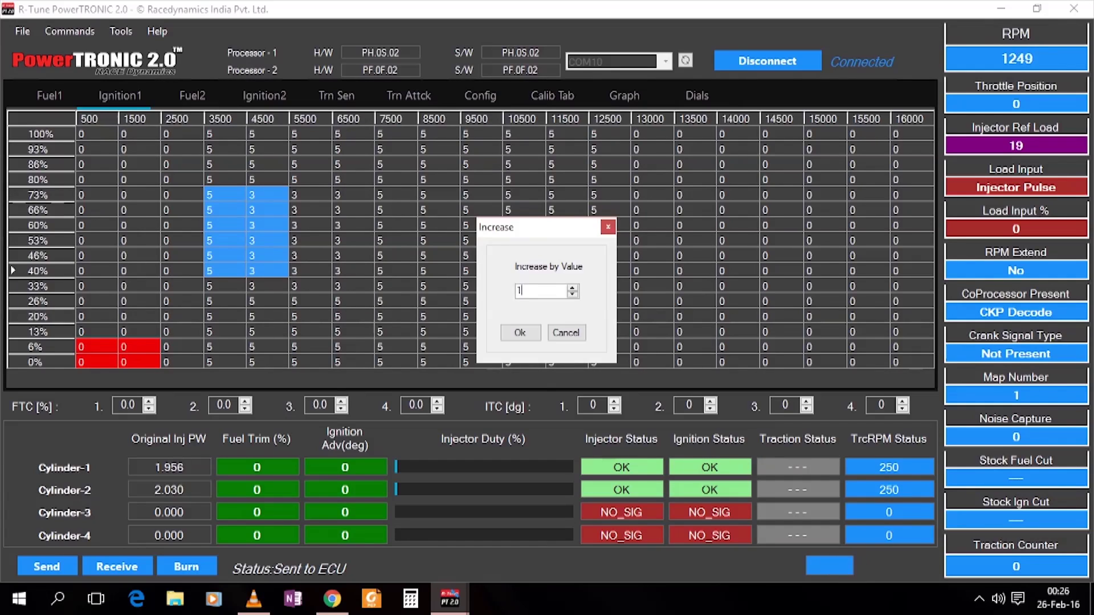
key("Return")
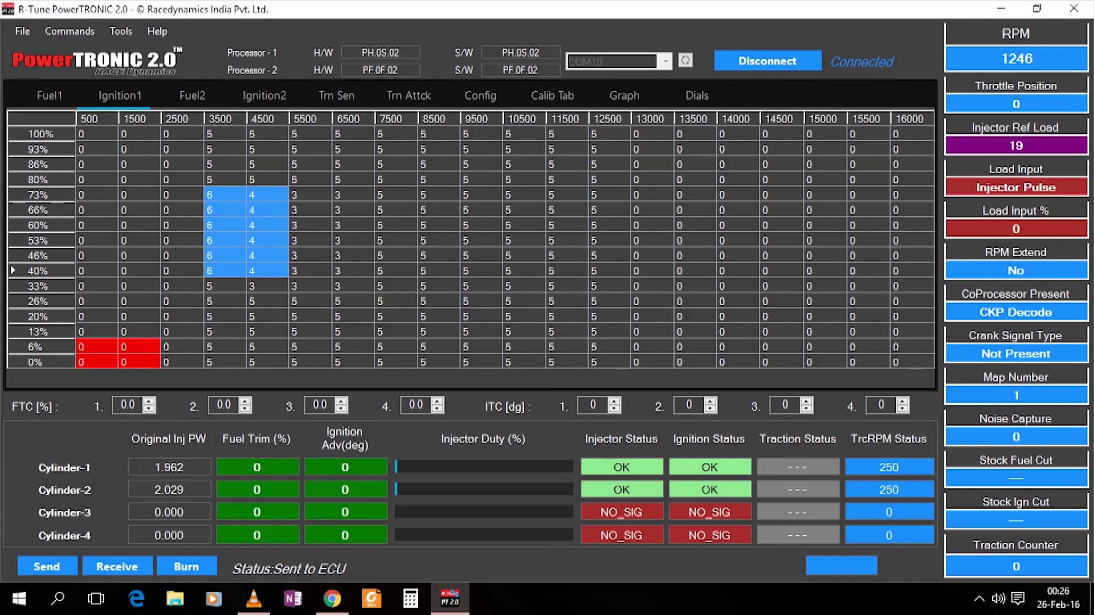
left_click(439, 270)
left_click(609, 346)
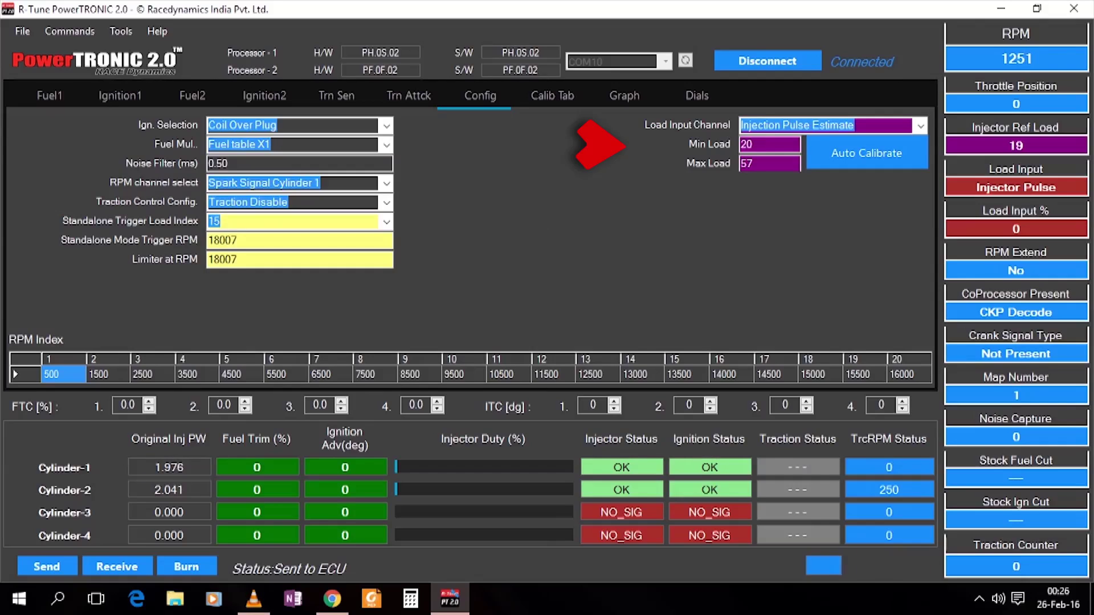
Choose Injection Pulse Estimate as the load input channel, with Min Load 18 and Max Load 70
left_click(921, 126)
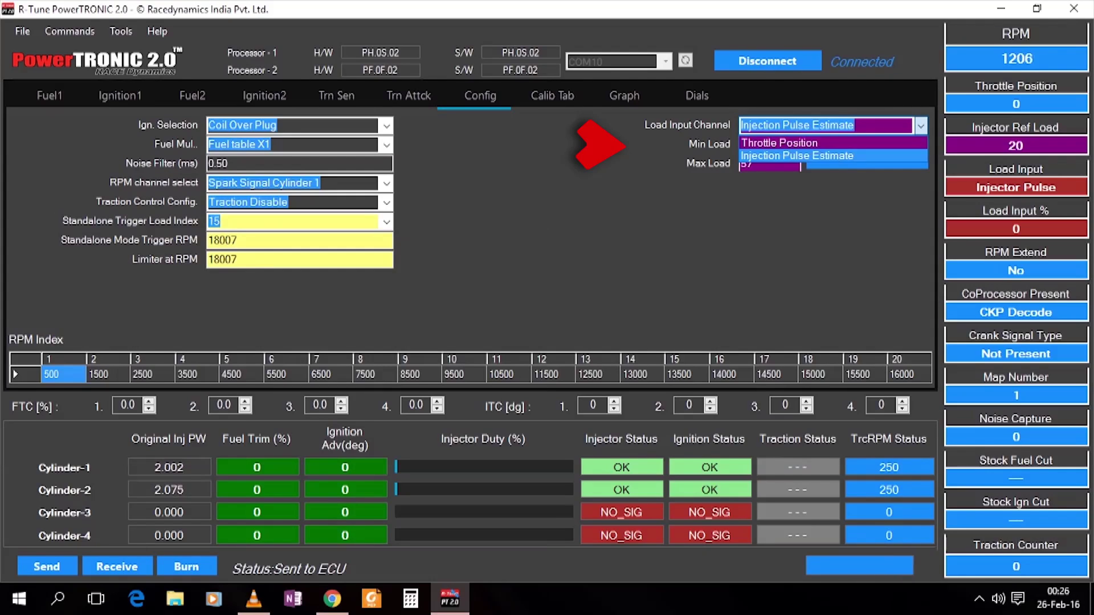
left_click(798, 156)
key("Tab")
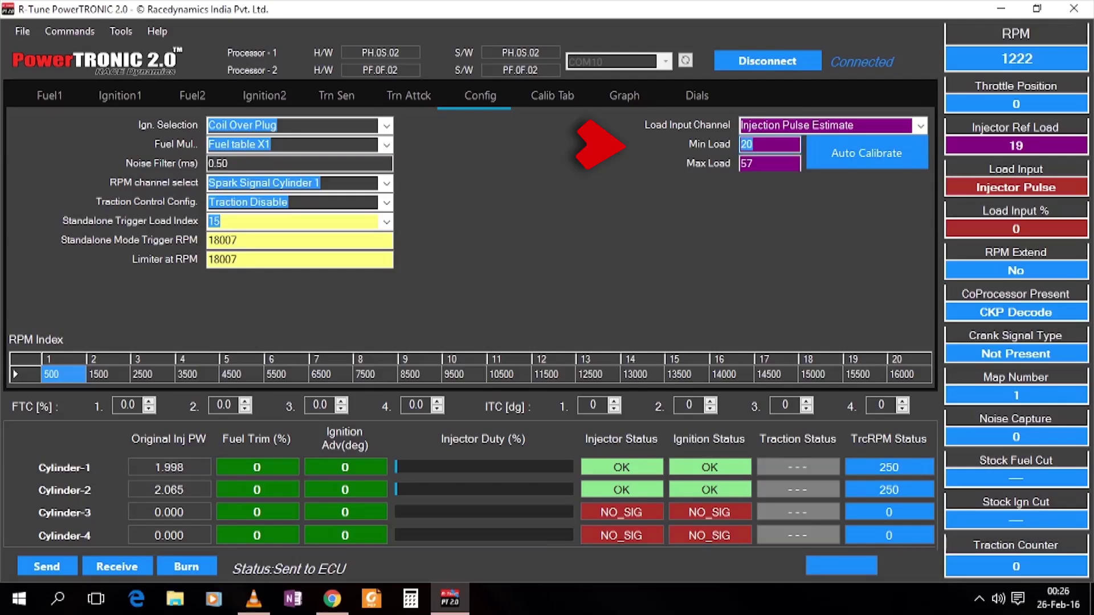
type("18")
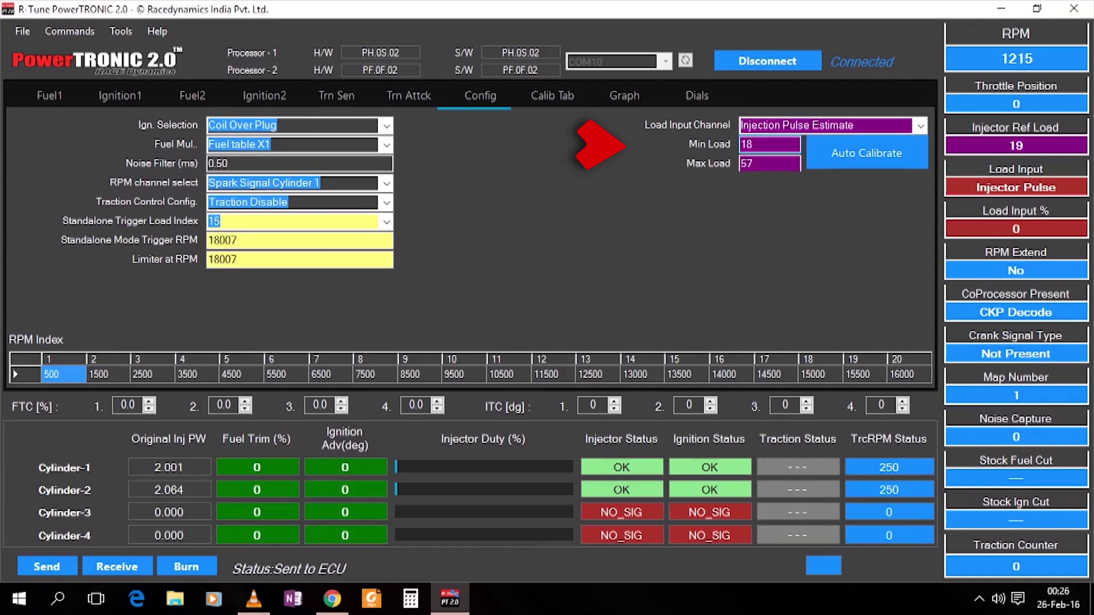
key("Tab")
type("70")
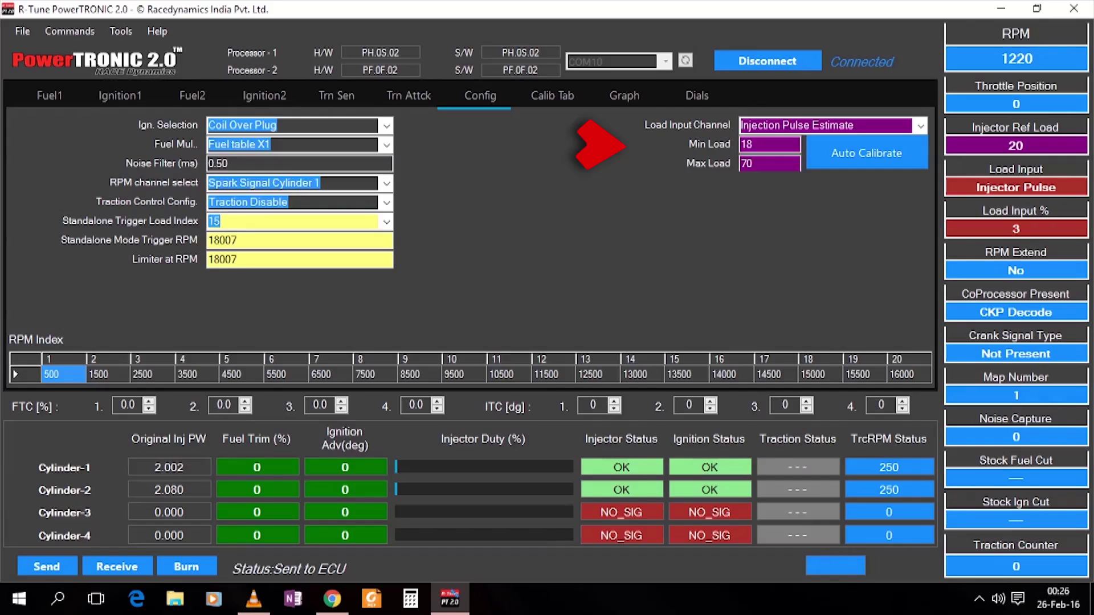
Run the automatic load calibration for injection pulse width and accept its result
left_click(867, 153)
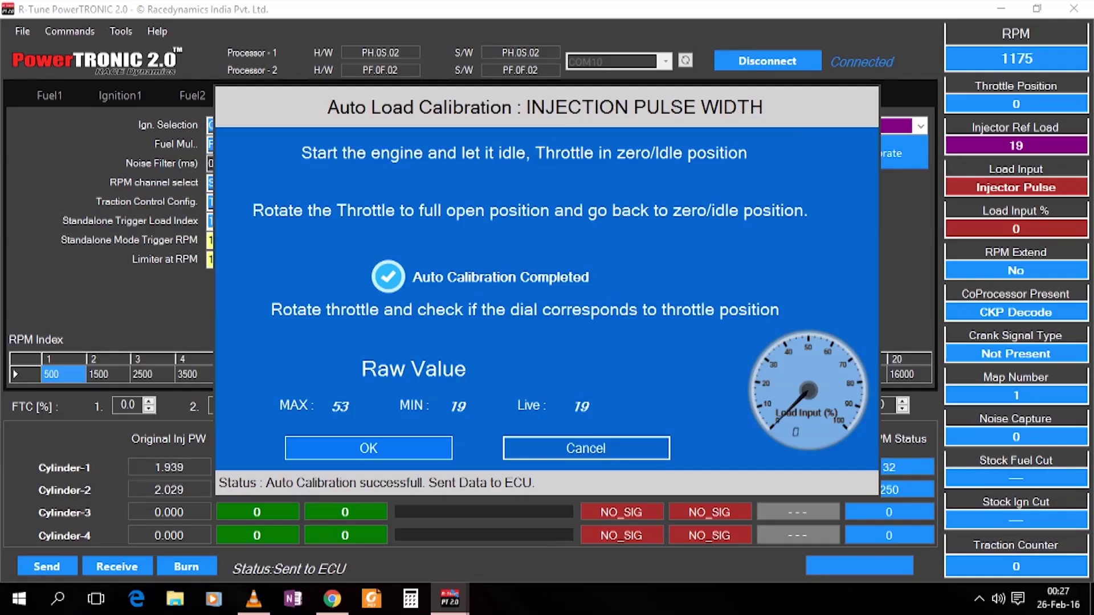
left_click(369, 448)
Check the Fuel2 and Ignition2 tables, return to Fuel1 and burn the map to the ECU
left_click(50, 96)
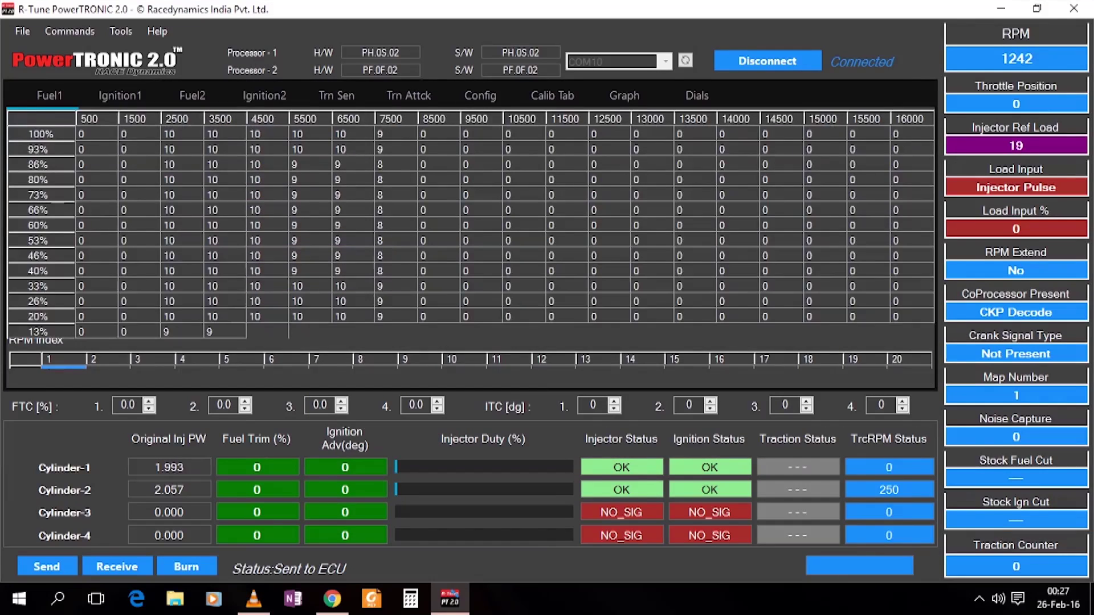
left_click(193, 96)
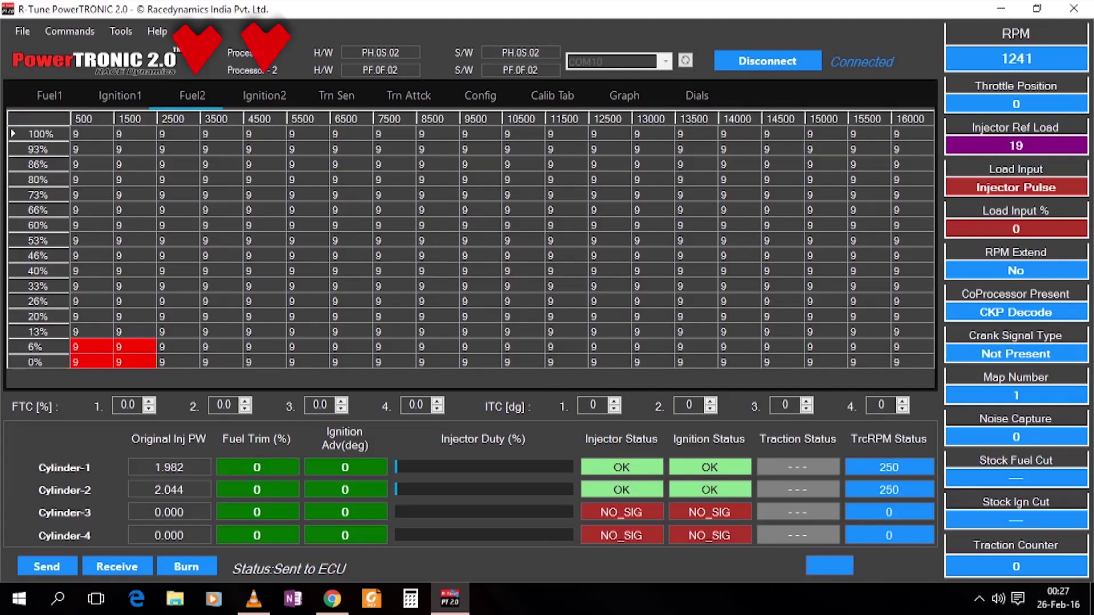
key("ctrl+Tab")
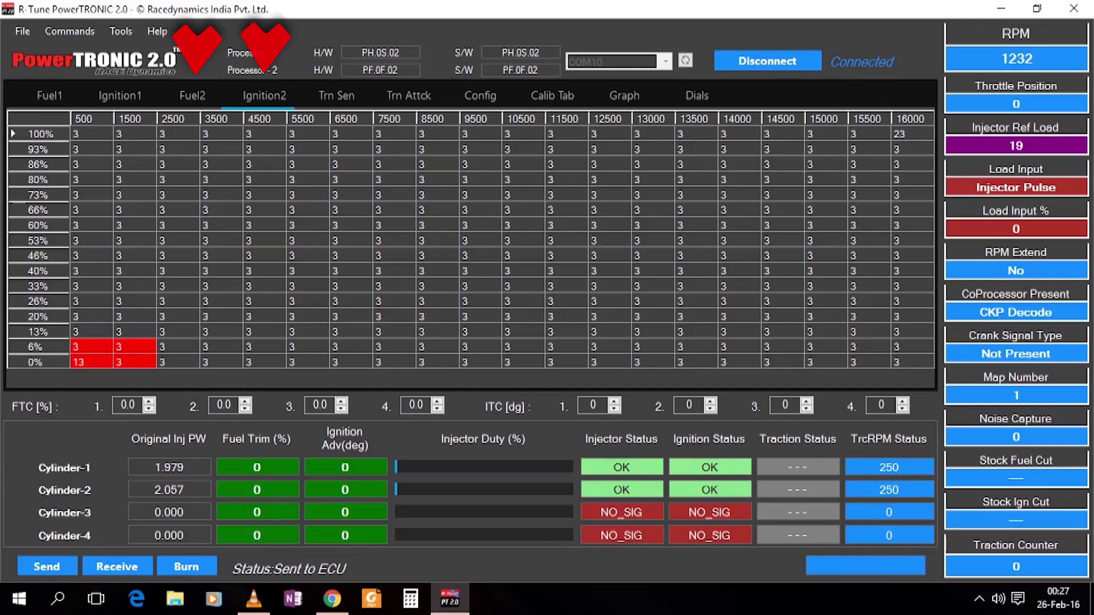
left_click(49, 96)
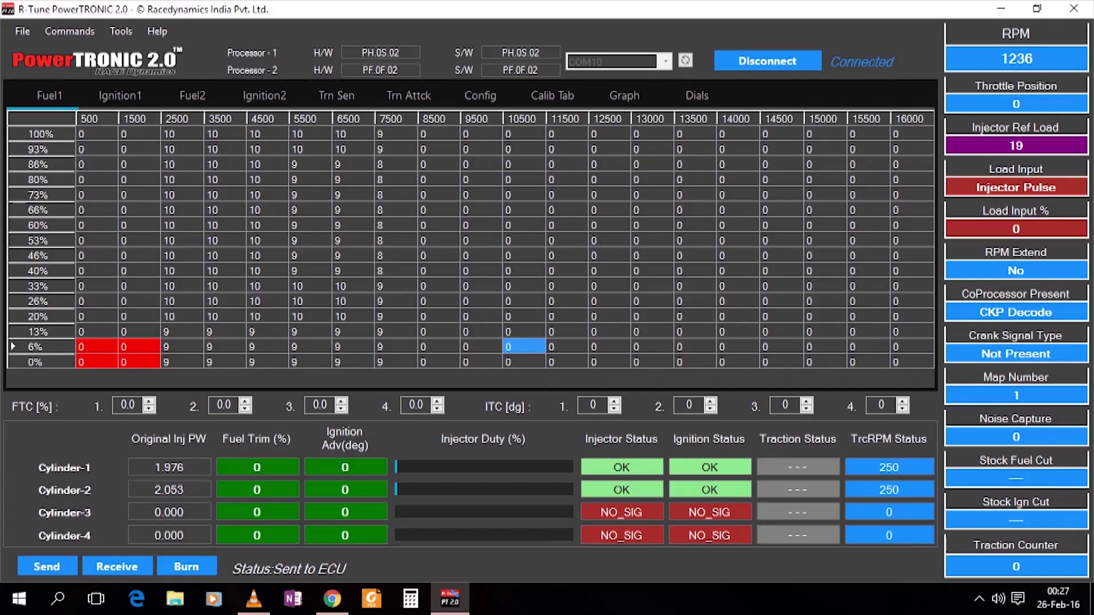
left_click(187, 567)
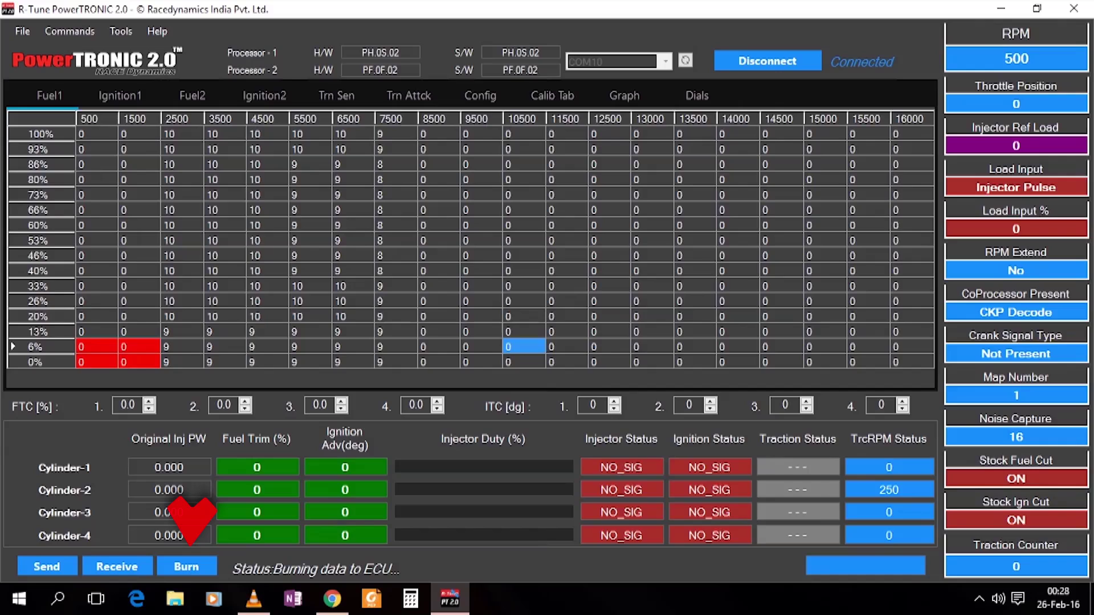